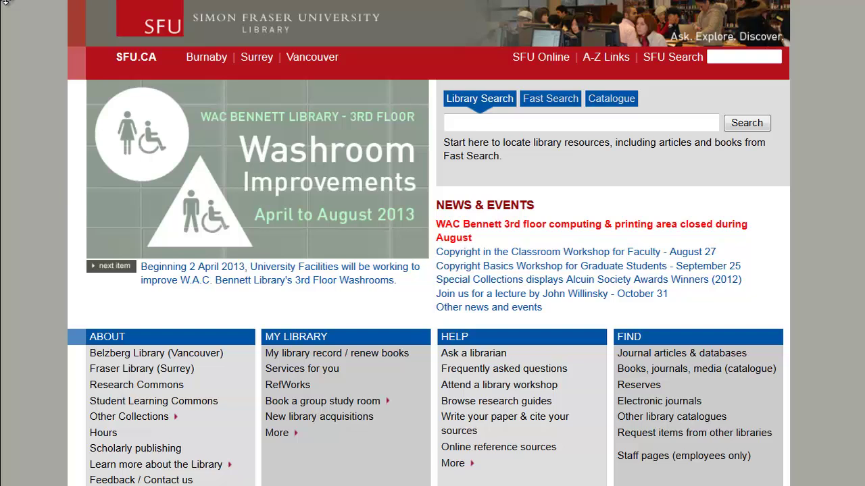
- From the SFU Library's databases A–Z list, connect to Academic Search Premier
left_click(651, 361)
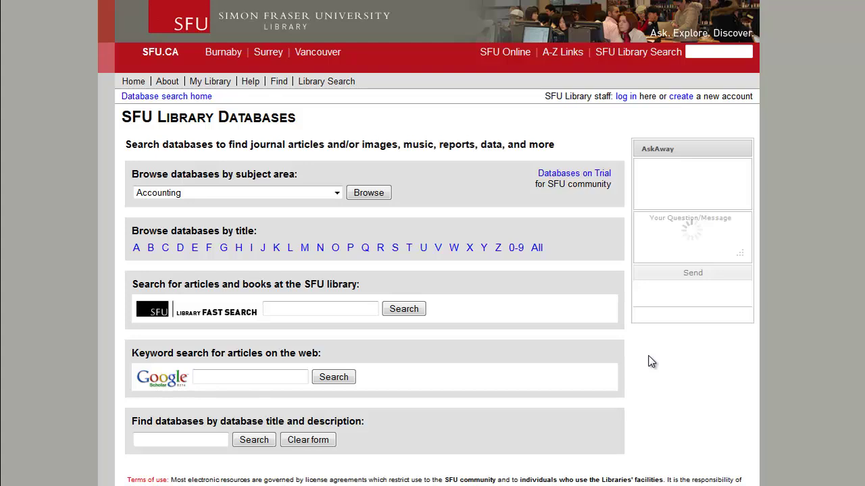
left_click(136, 247)
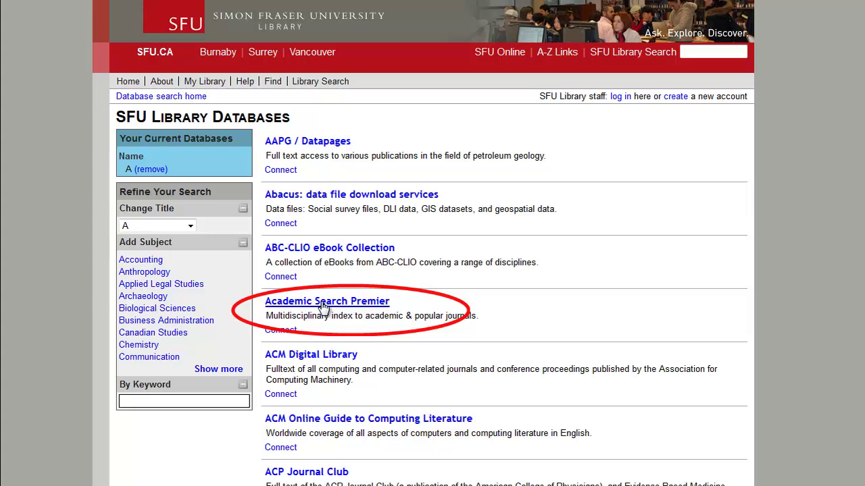
left_click(323, 304)
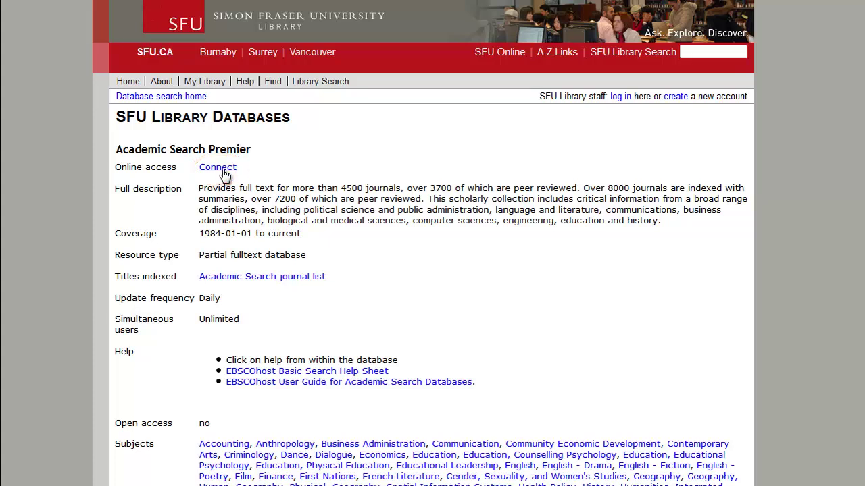
left_click(222, 171)
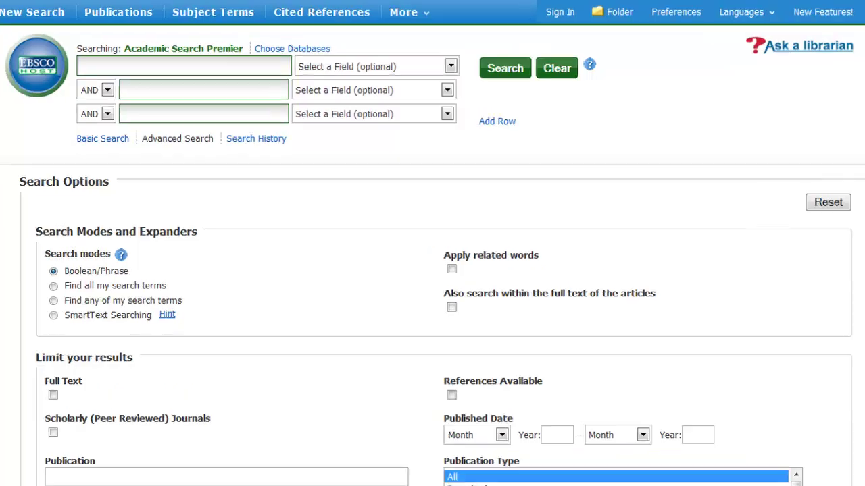
- Search climate change, then rerun it as the quoted phrase "climate change"
type("c")
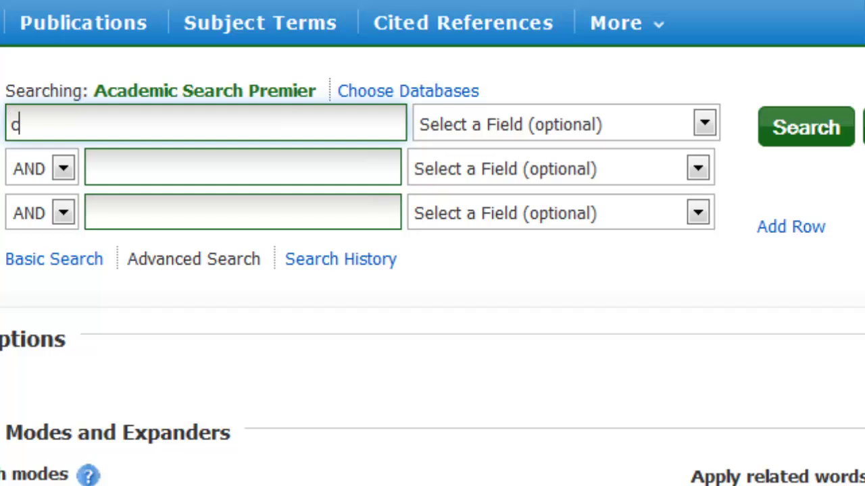
type("limate chang")
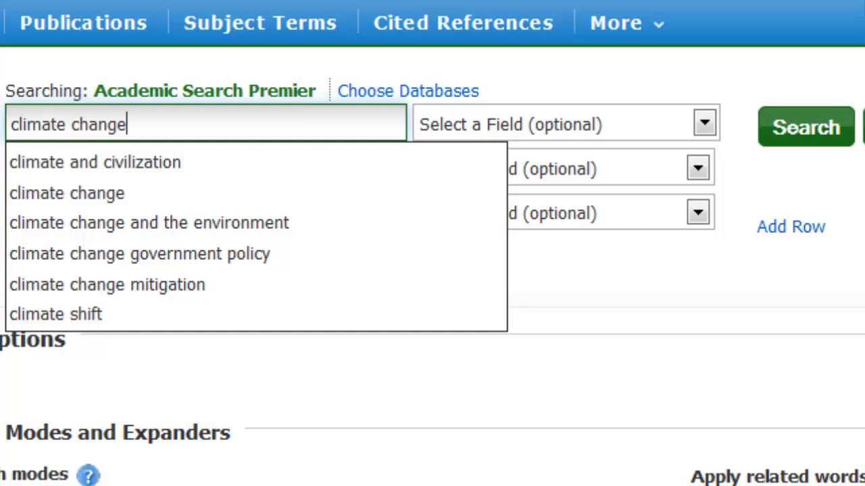
type("e")
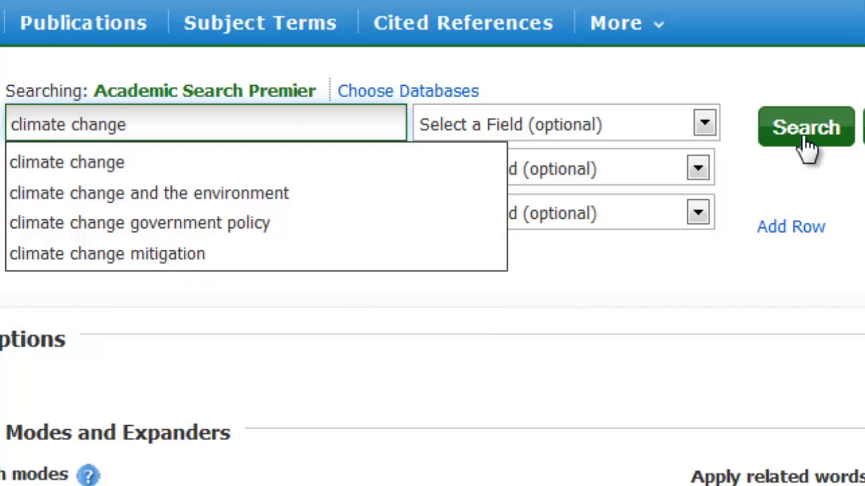
left_click(808, 143)
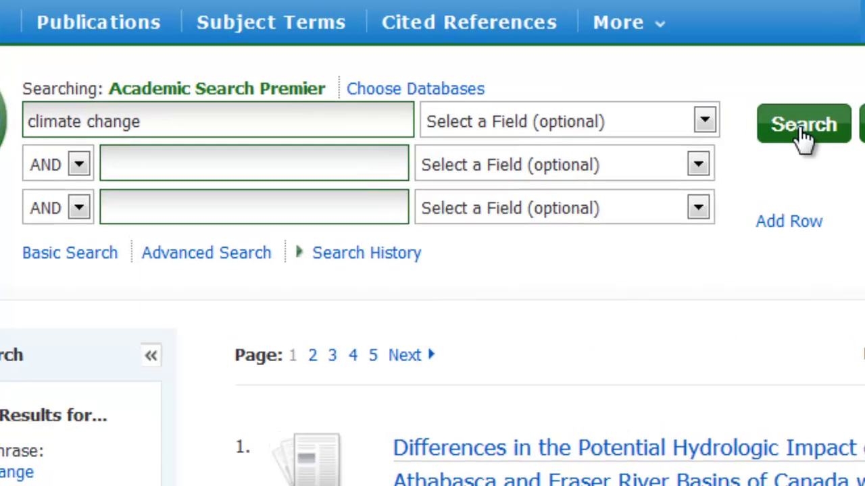
left_click(30, 132)
type("\"")
left_click(144, 132)
type("\"")
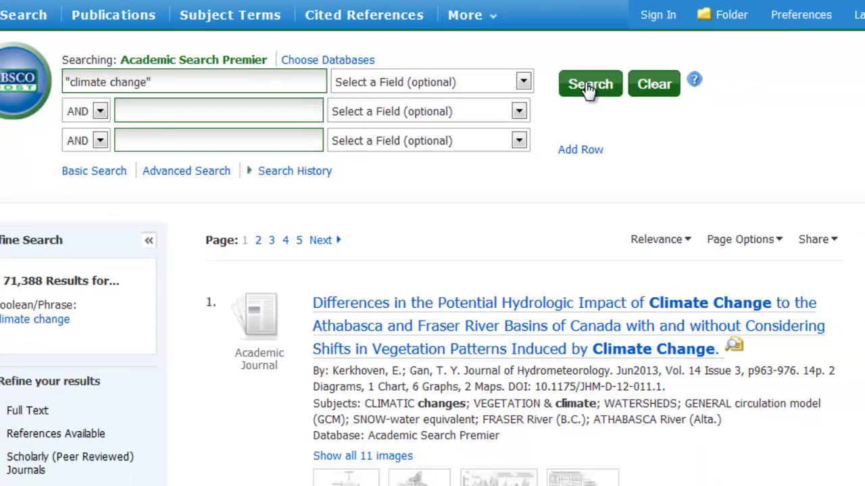
left_click(737, 119)
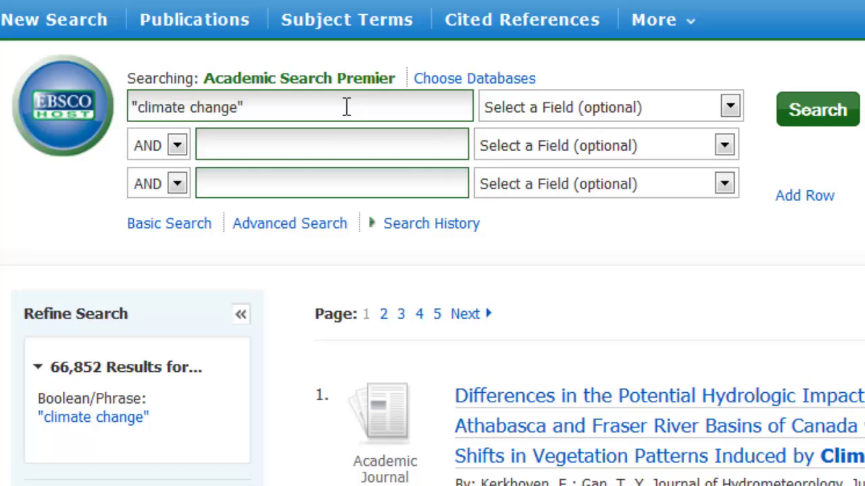
- Append or "global warming" to the first search line and rerun the search
left_click(346, 107)
type("or ")
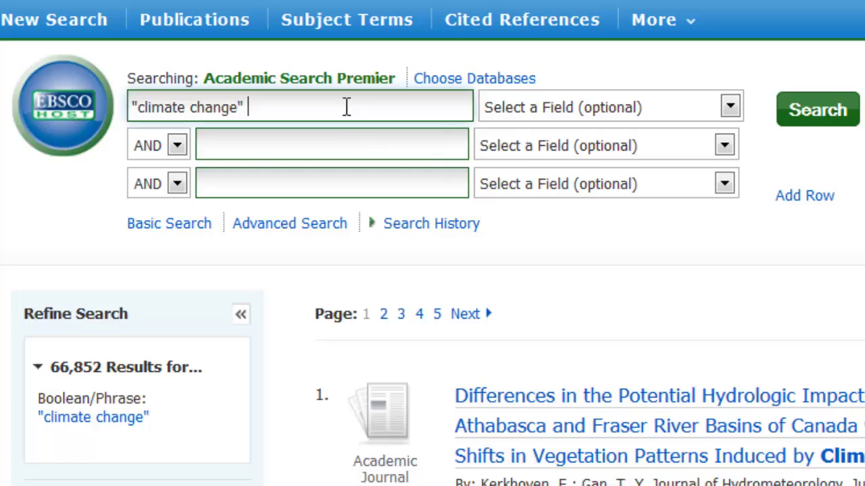
type("\"global warming")
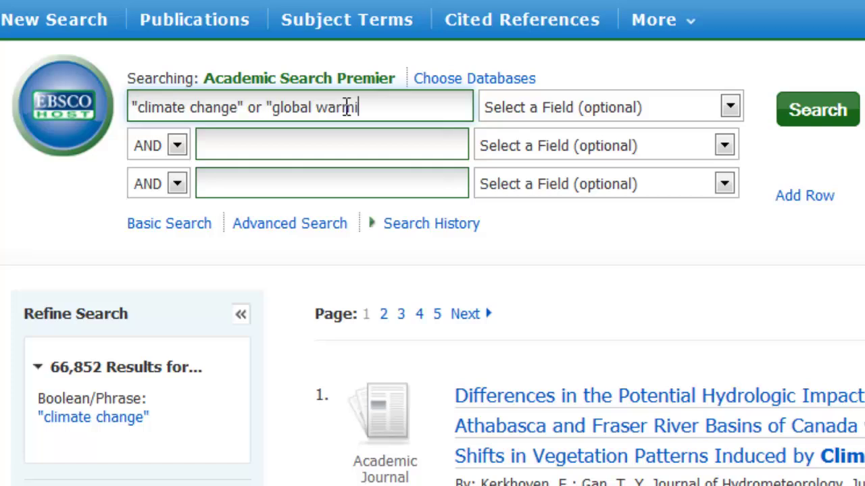
type("\"")
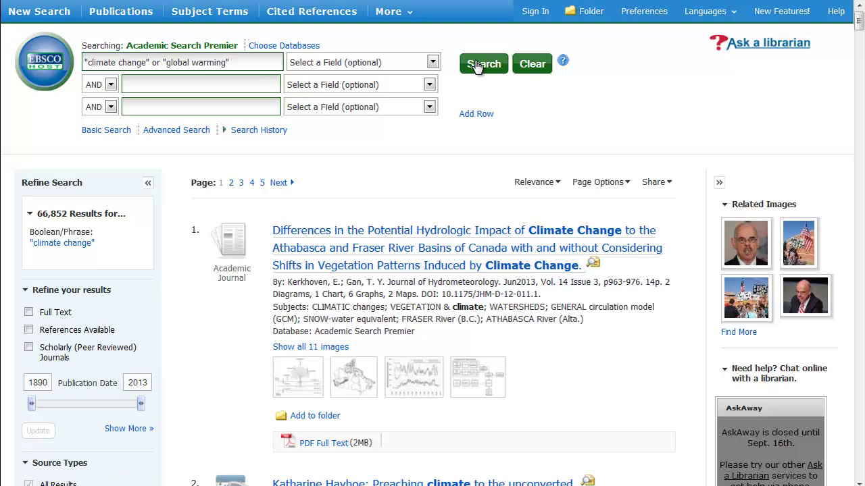
left_click(807, 111)
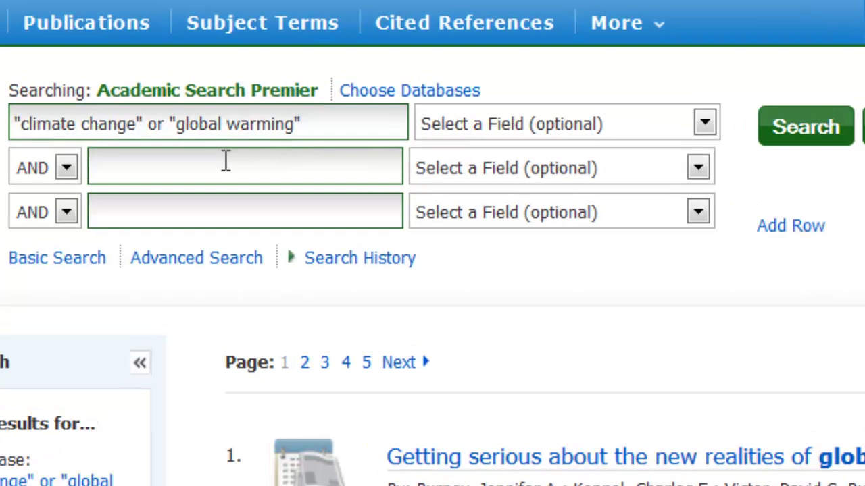
- Enter city or cities or urban or metropolitan in row two and the North America terms in row three
left_click(190, 82)
type("city ")
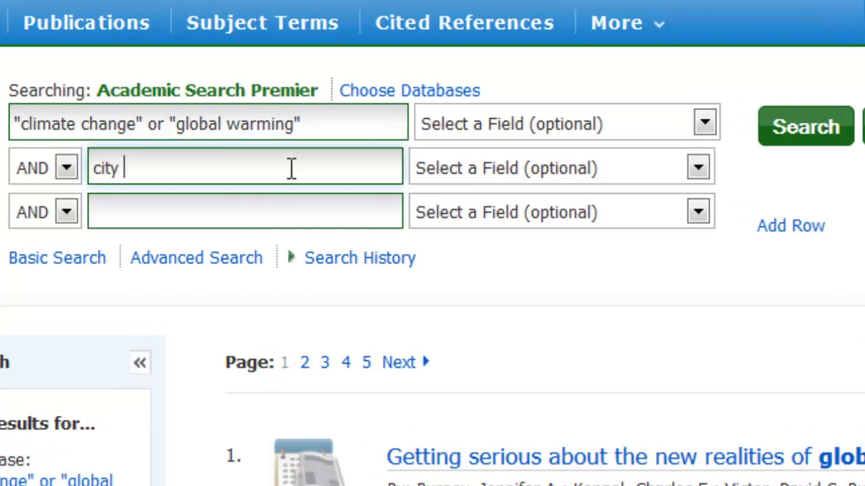
type("or cities or ")
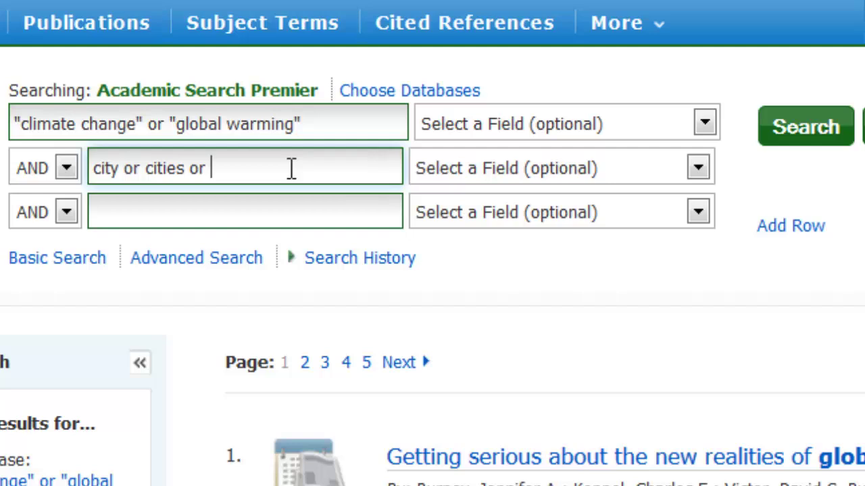
type("urban or met")
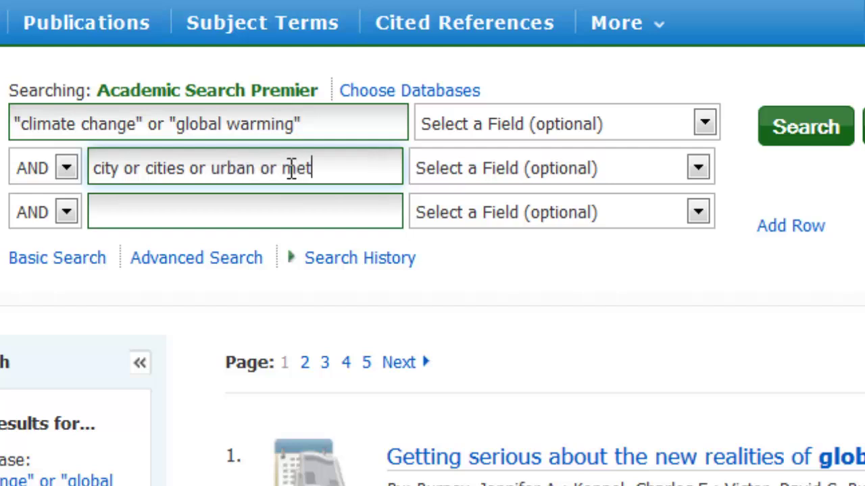
type("ropoli")
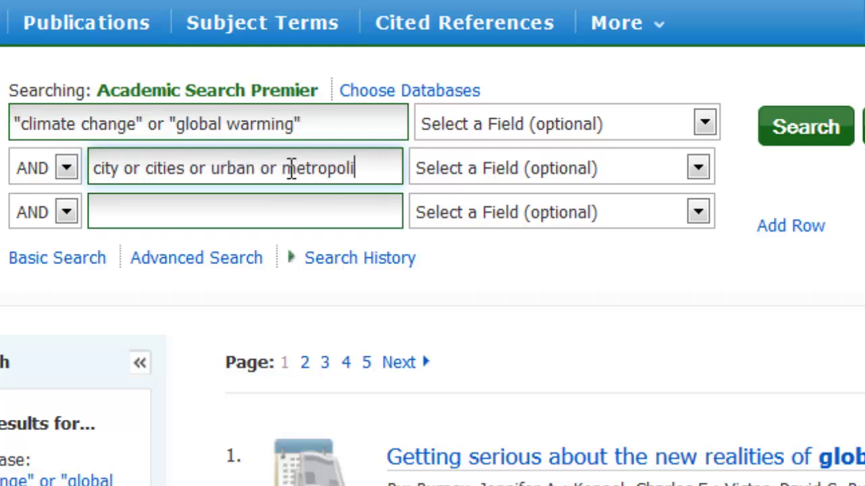
type("tan")
left_click(266, 214)
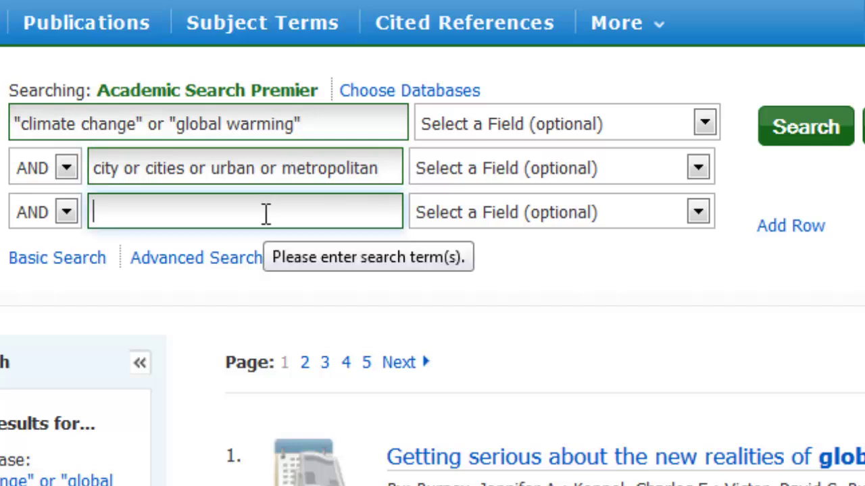
type("\"no")
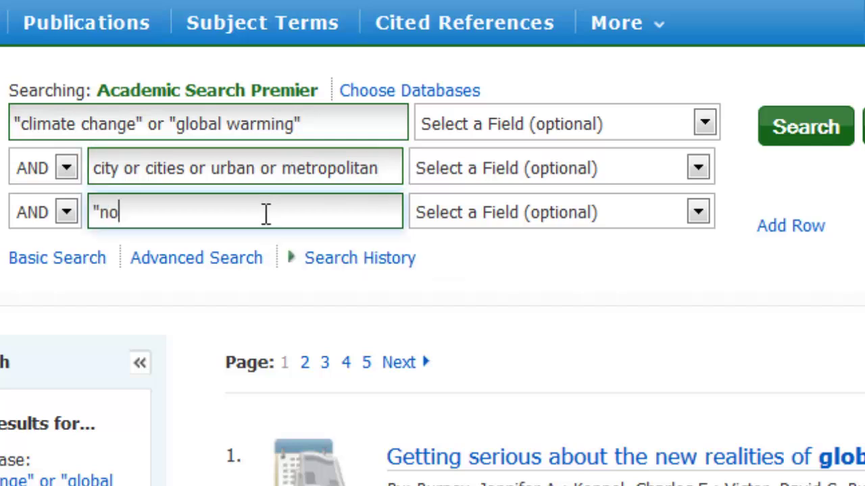
type("rth america")
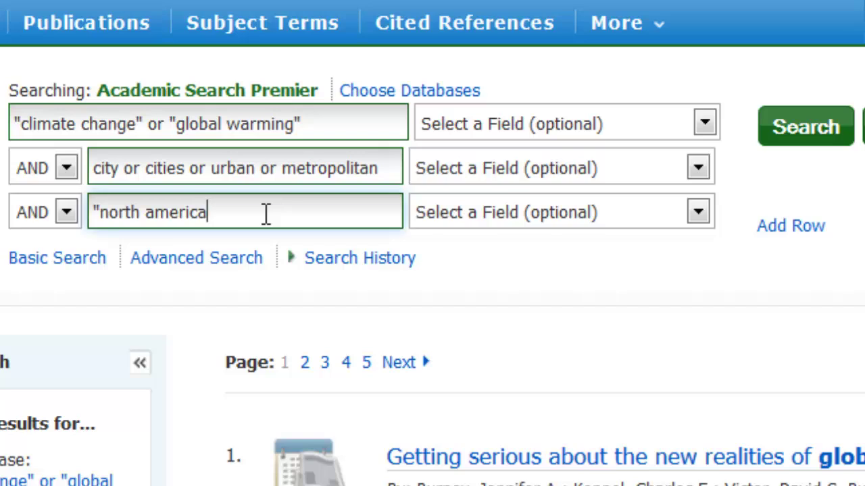
type("*\" or canad* ")
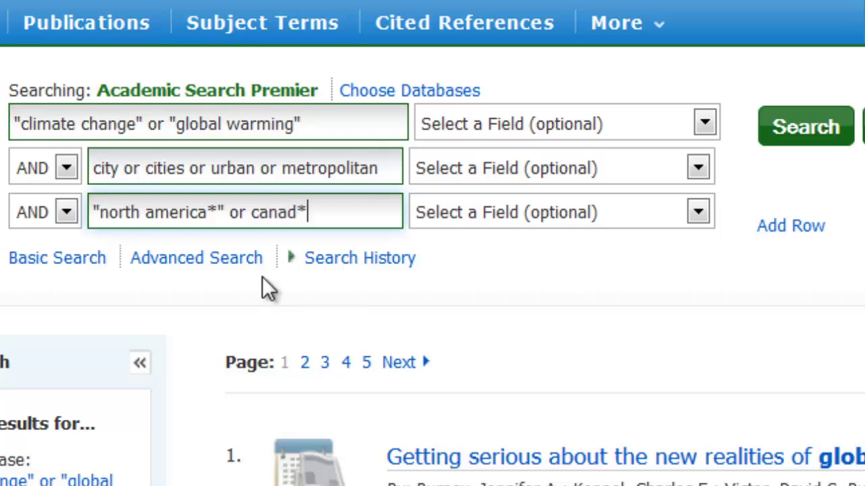
type("or \"united sta")
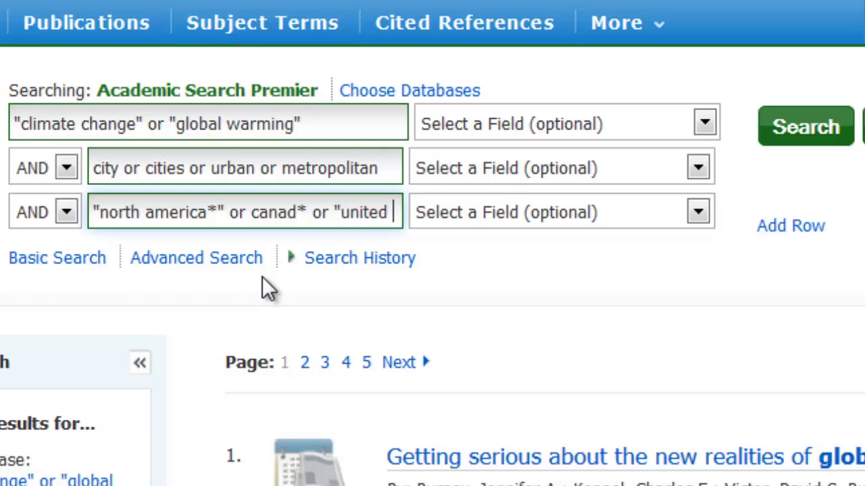
type("tes\"")
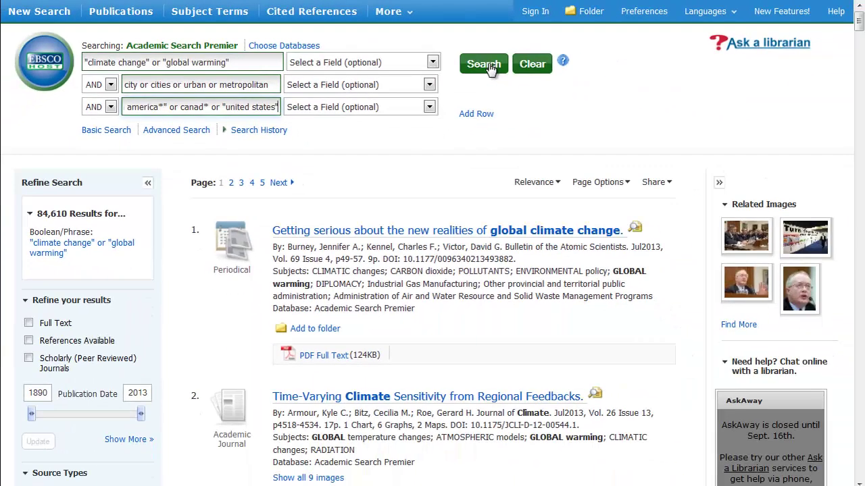
- Run the three-line Boolean search, returning 1,243 results
left_click(489, 67)
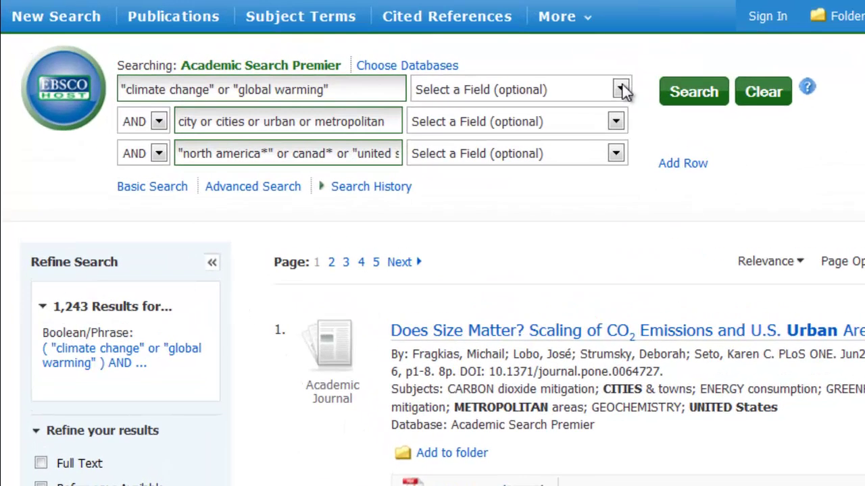
- Limit the first search line to SU Subject Terms and rerun, narrowing to 259 results
left_click(433, 62)
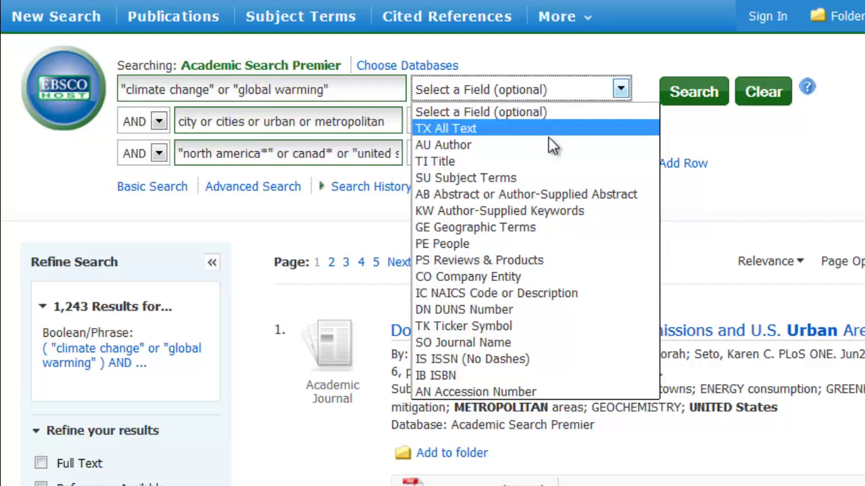
left_click(538, 178)
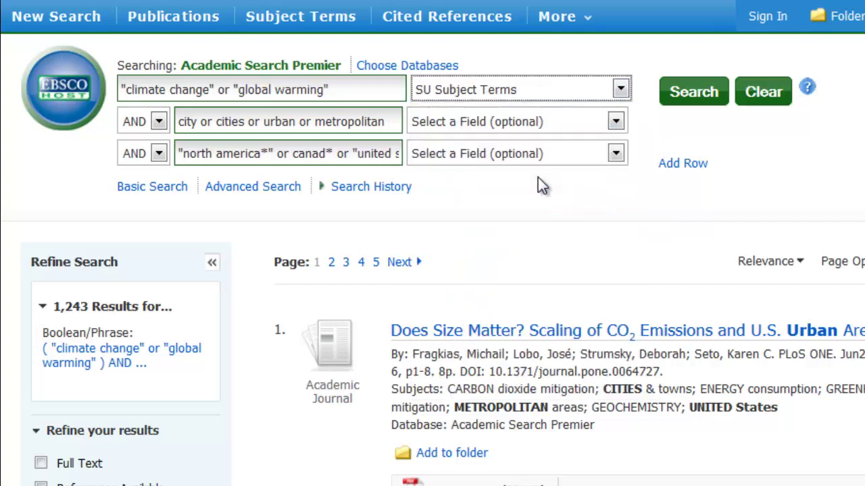
left_click(695, 100)
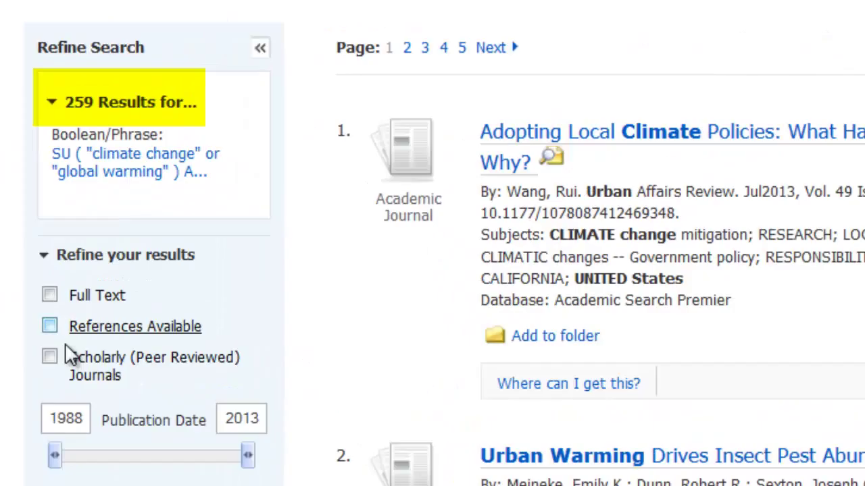
- Limit to scholarly peer-reviewed journals published 2003–2013, leaving 110 results
left_click(50, 357)
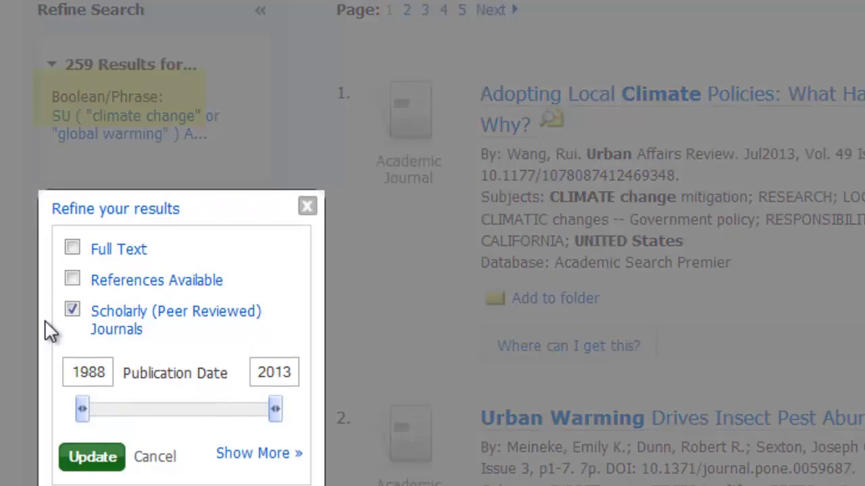
left_click_drag(82, 399, 208, 409)
left_click(108, 452)
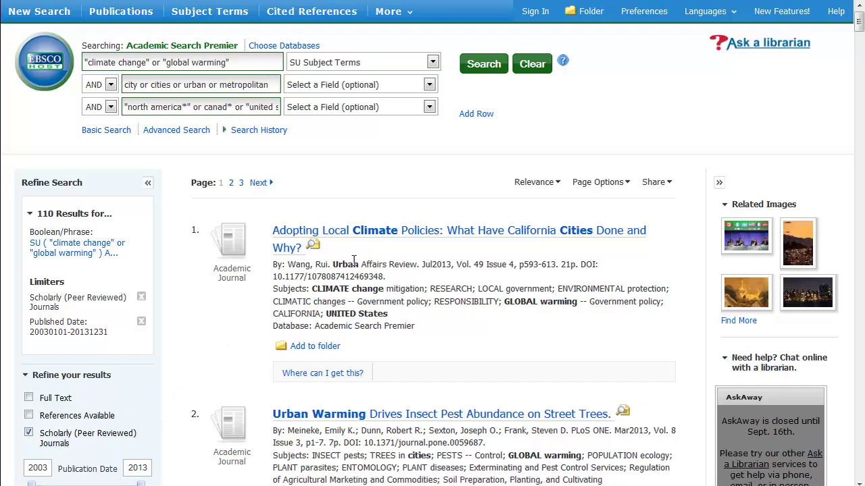
left_click(383, 236)
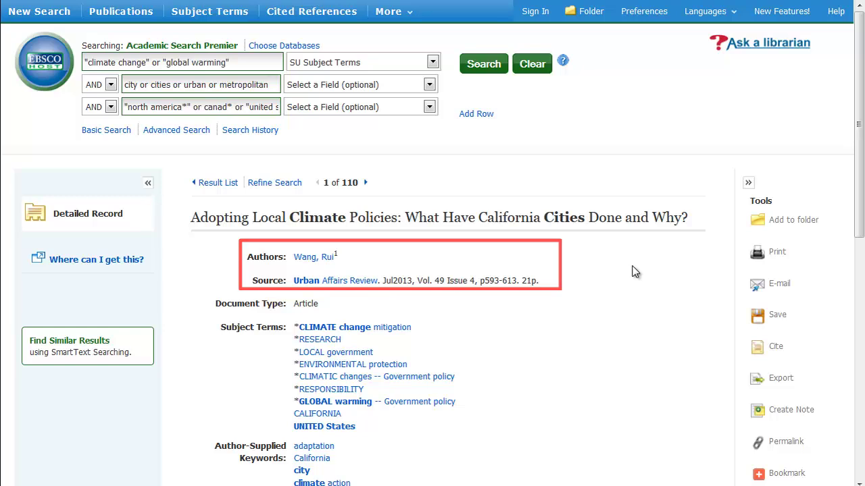
left_click_drag(861, 179, 862, 292)
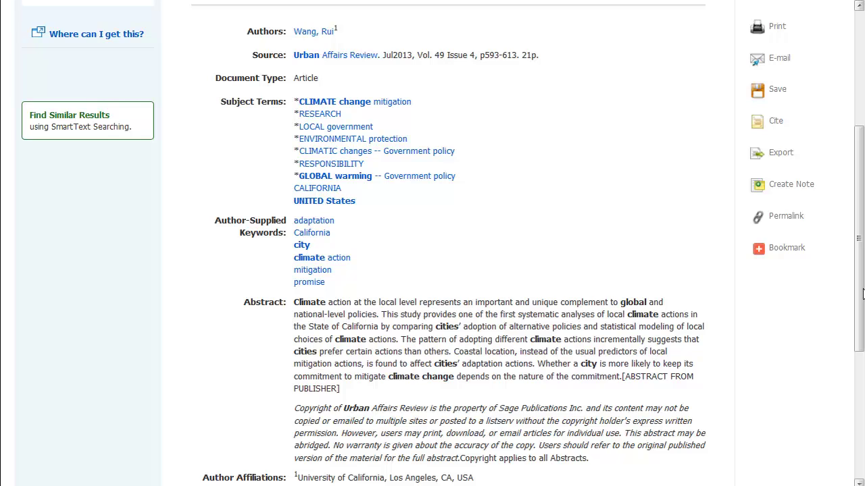
scroll(365, 256, "up", 4)
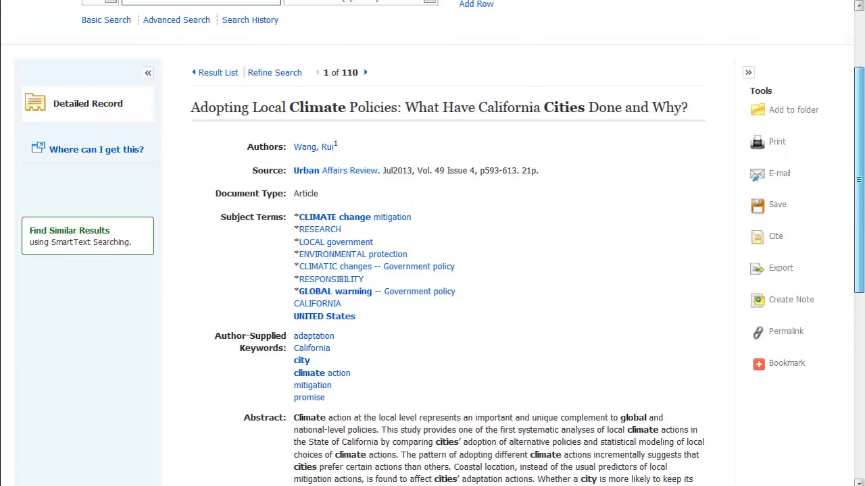
left_click(214, 181)
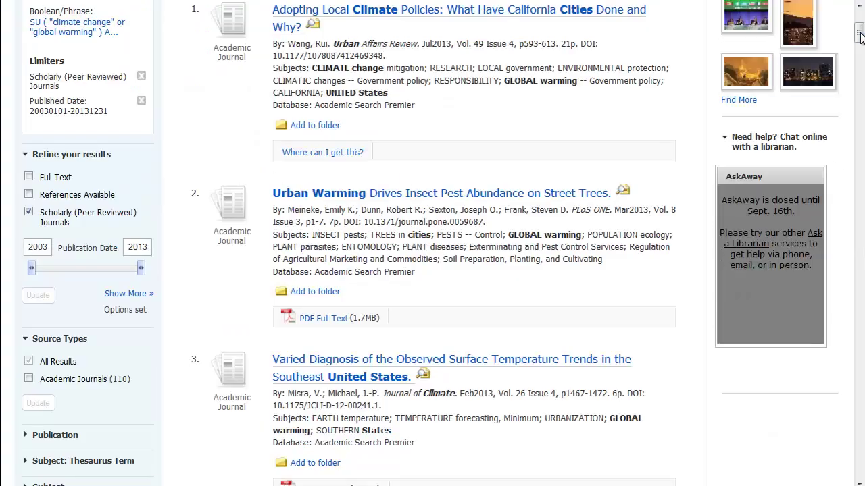
left_click_drag(859, 34, 860, 26)
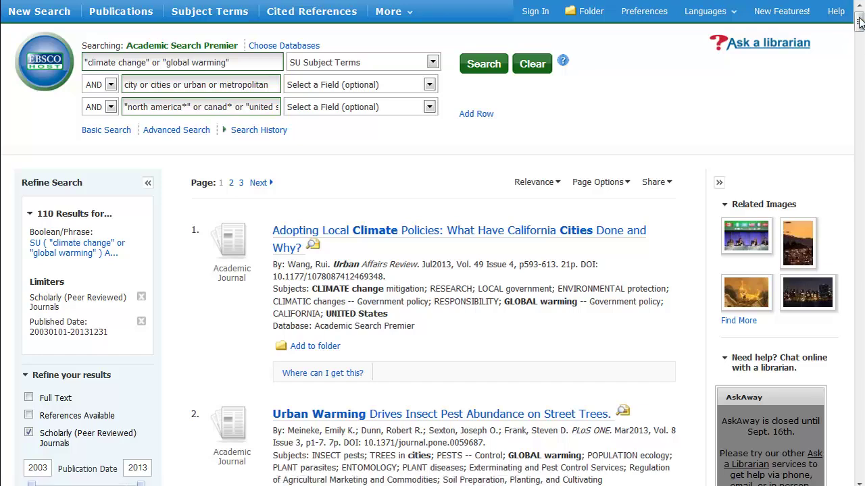
left_click_drag(859, 19, 859, 35)
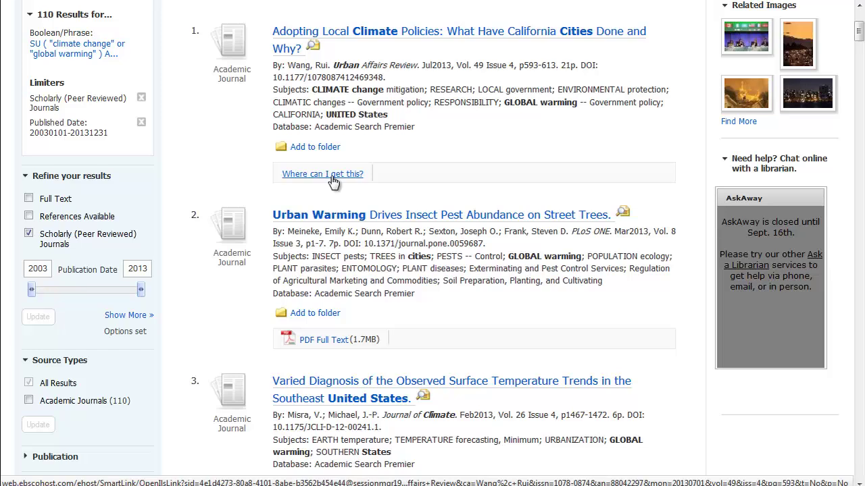
left_click(331, 177)
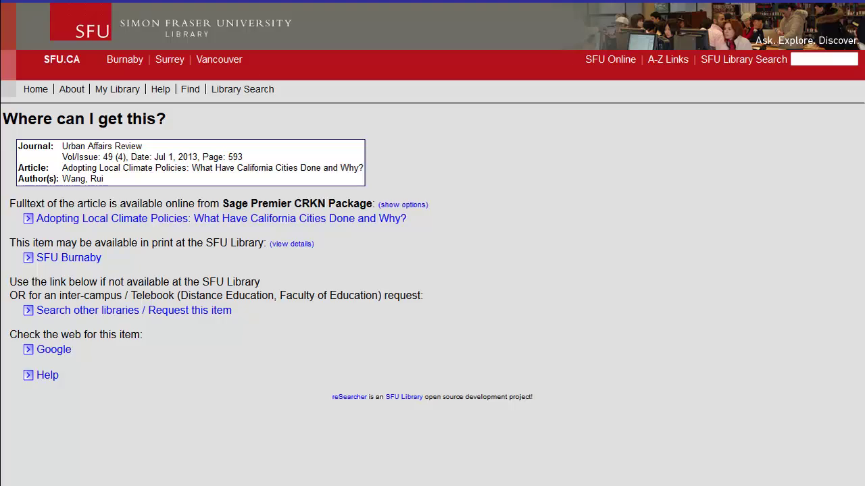
key("alt+Left")
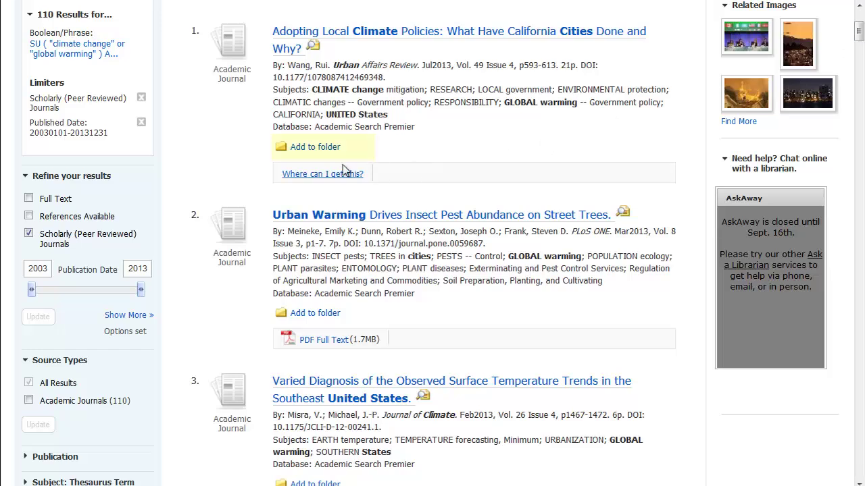
- Add results 1, 2 and 4 (California climate policies, Urban Warming, Landscape controls) to the folder
left_click(329, 149)
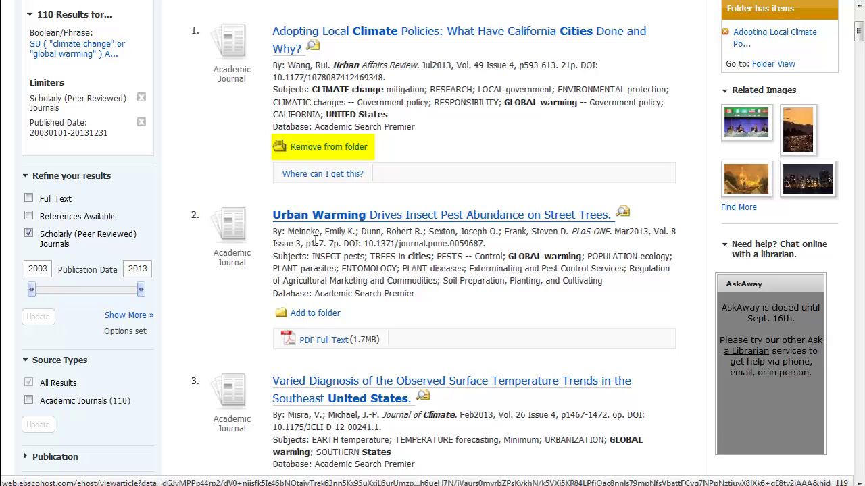
left_click(322, 315)
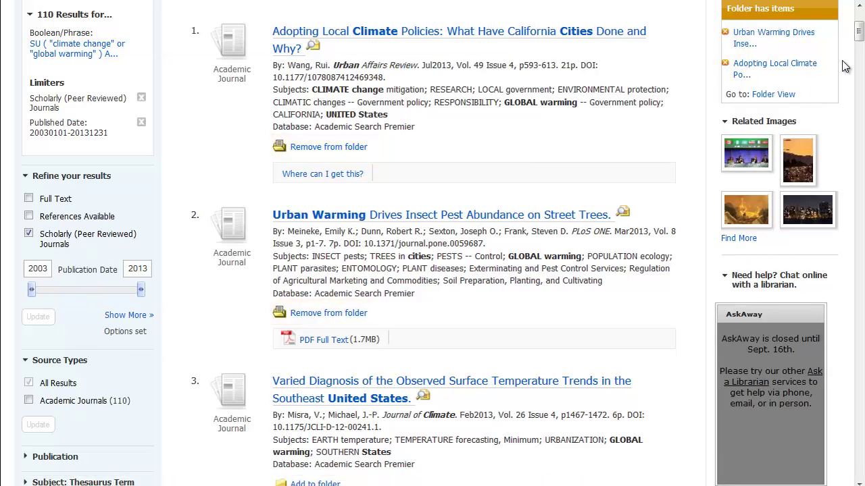
left_click_drag(858, 37, 859, 59)
left_click(311, 365)
left_click_drag(860, 62, 858, 20)
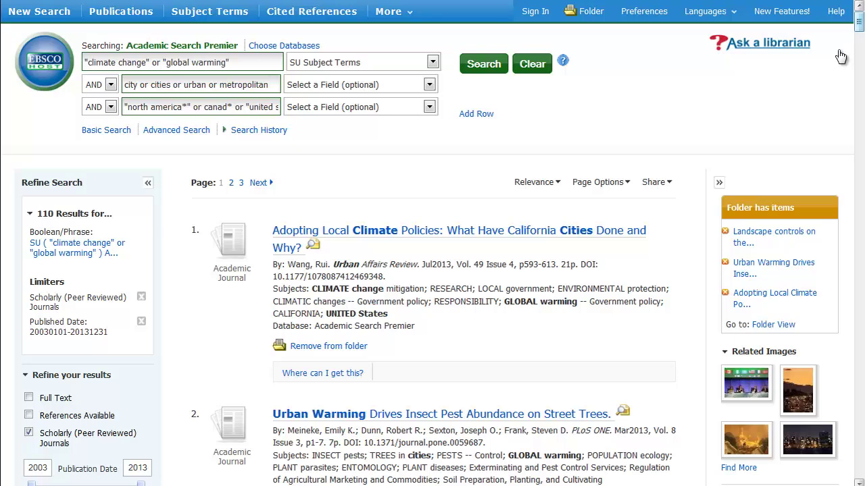
- Select all three folder articles for e-mailing and enter the recipient's e-mail address
left_click(771, 326)
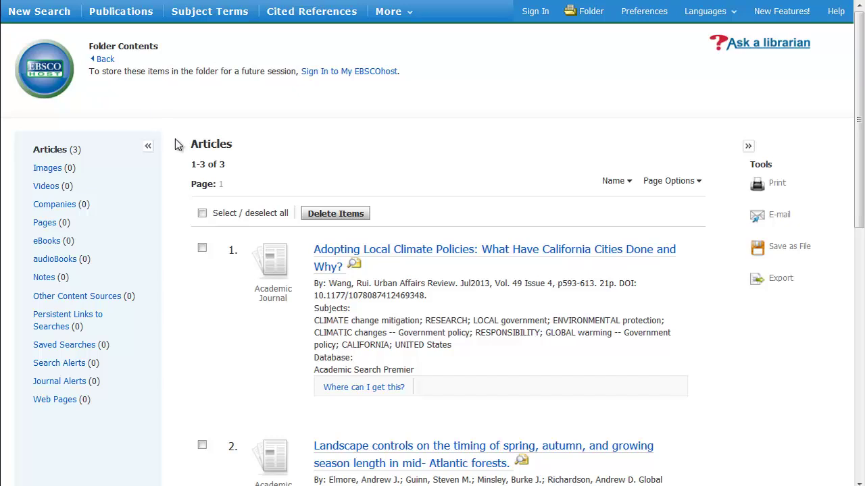
left_click(202, 213)
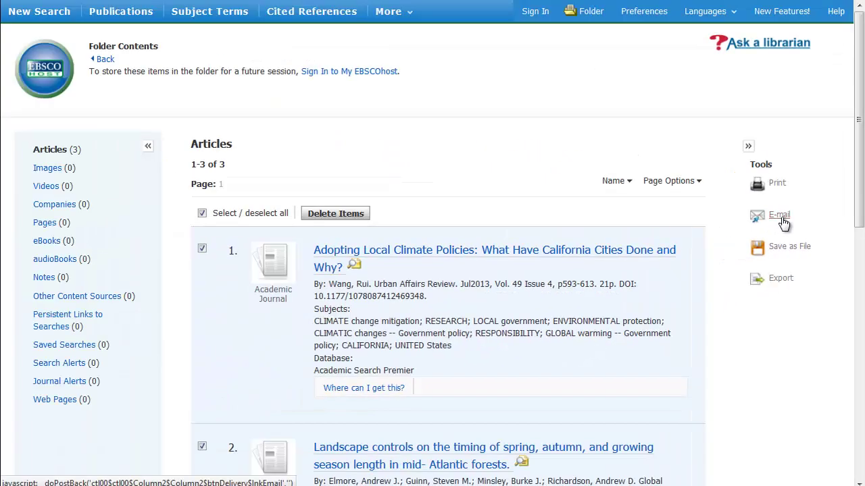
left_click(779, 215)
left_click(351, 232)
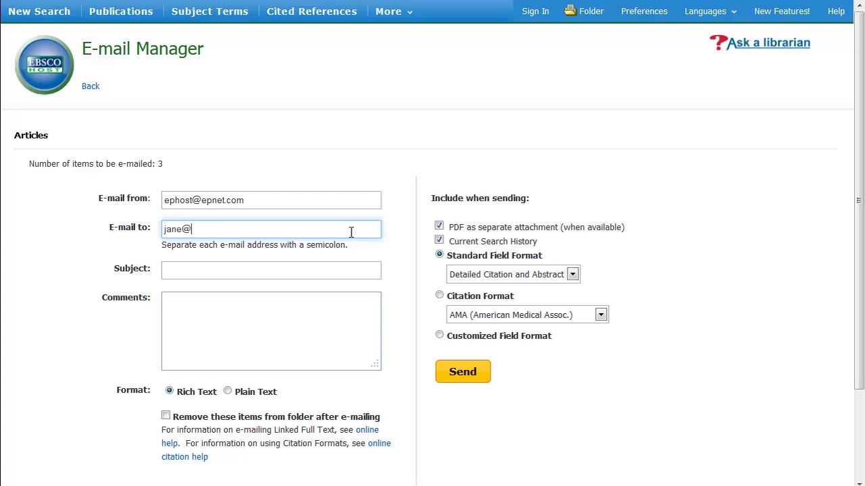
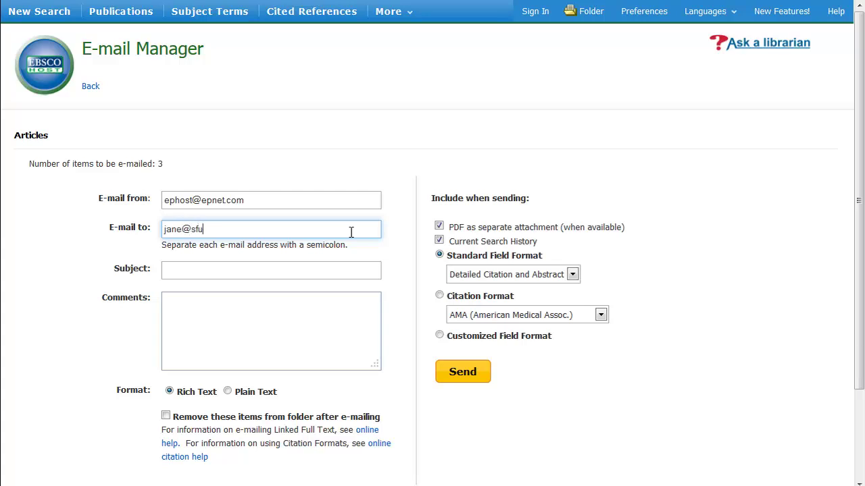